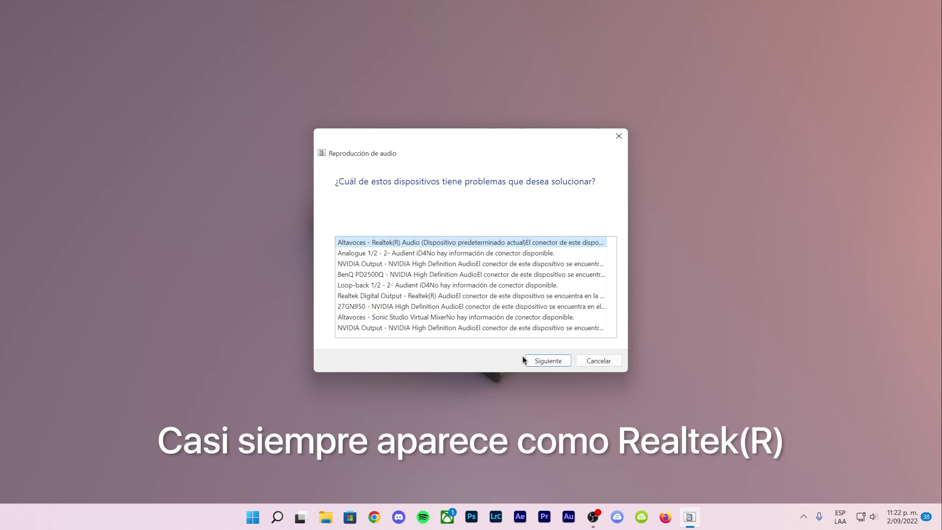
- Troubleshoot the Altavoces - Realtek(R) Audio device, opening its sound enhancements, and close both the troubleshooter and the speaker properties
click(544, 360)
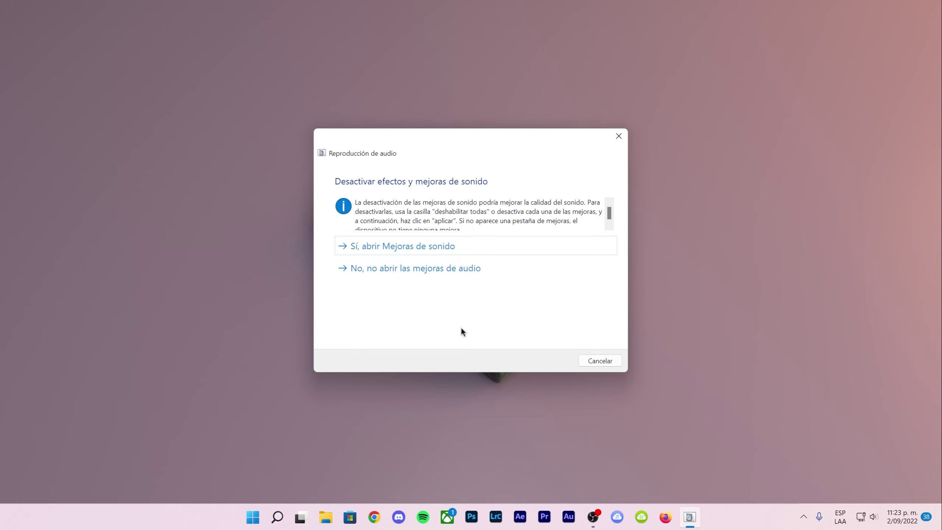
click(439, 246)
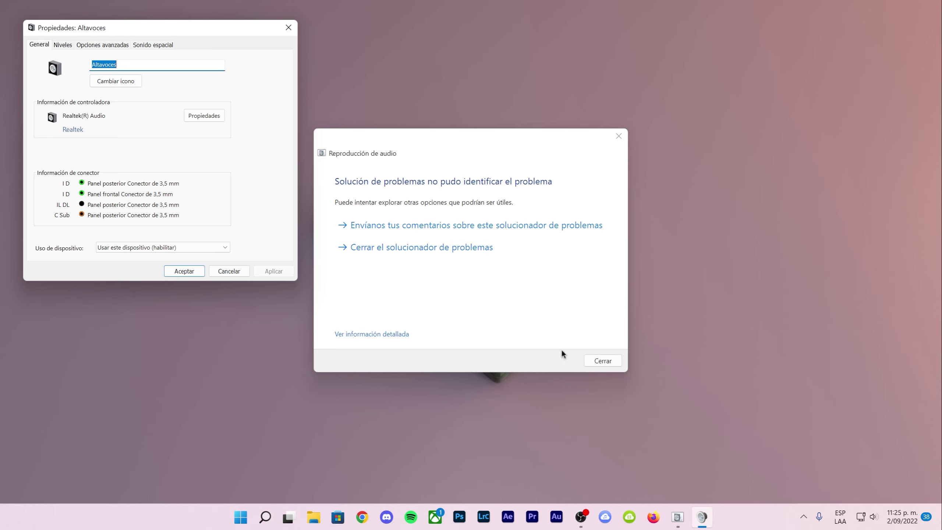
click(597, 359)
click(185, 271)
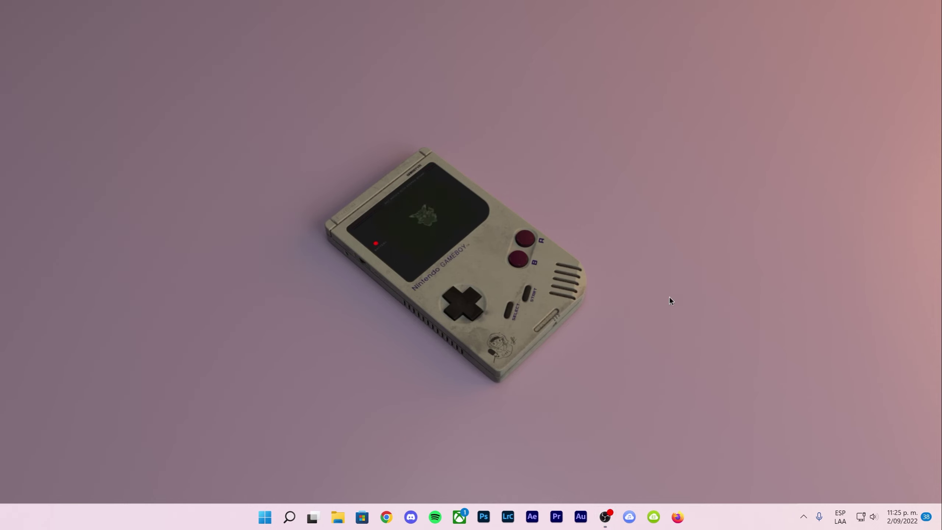
- In the Windows sound settings, make the Altavoces Realtek(R) Audio output the default device for communications too
right_click(875, 518)
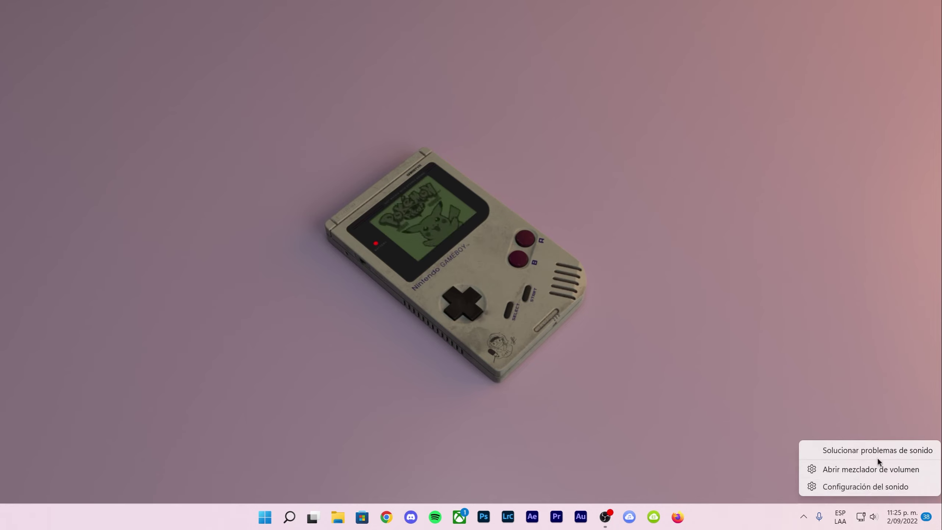
click(875, 486)
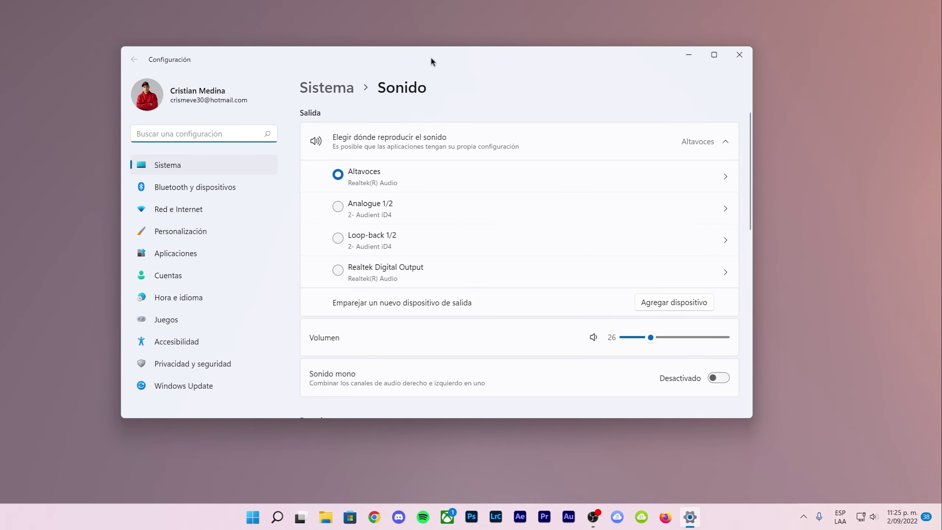
drag(430, 61, 485, 66)
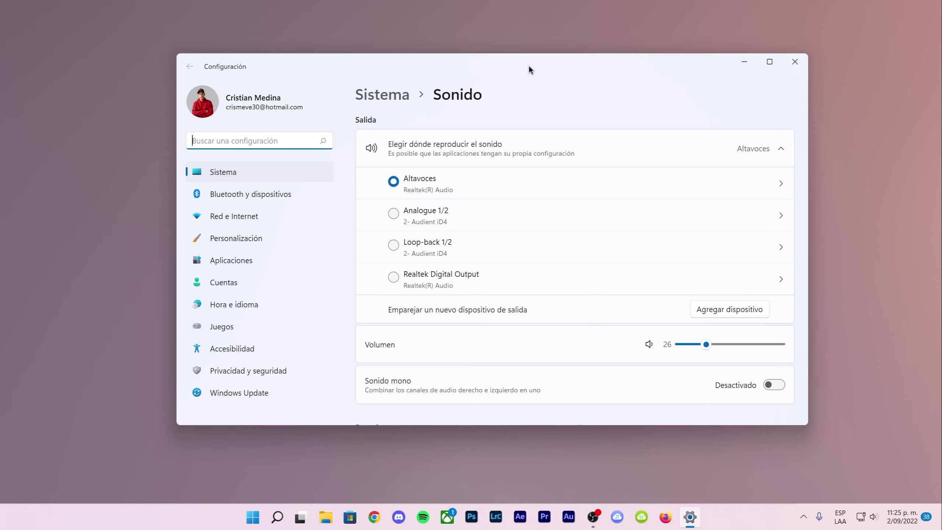
click(490, 185)
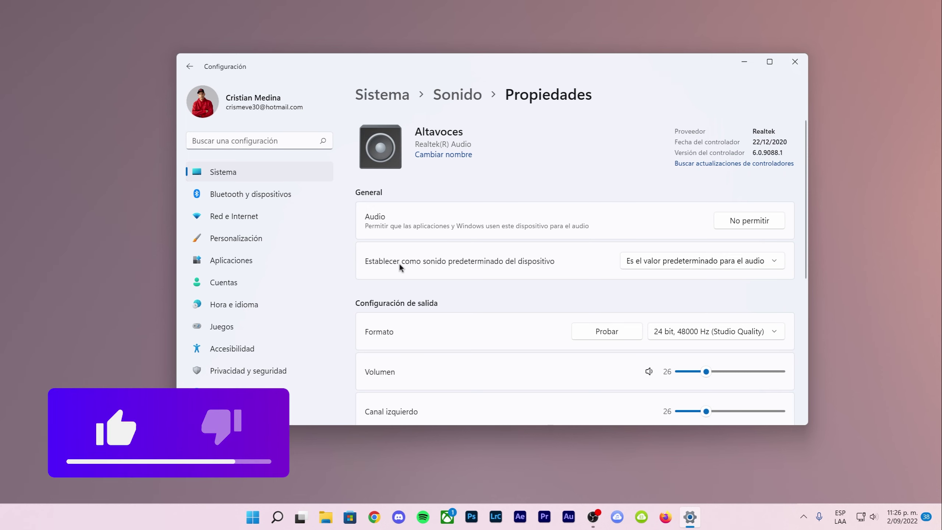
click(642, 261)
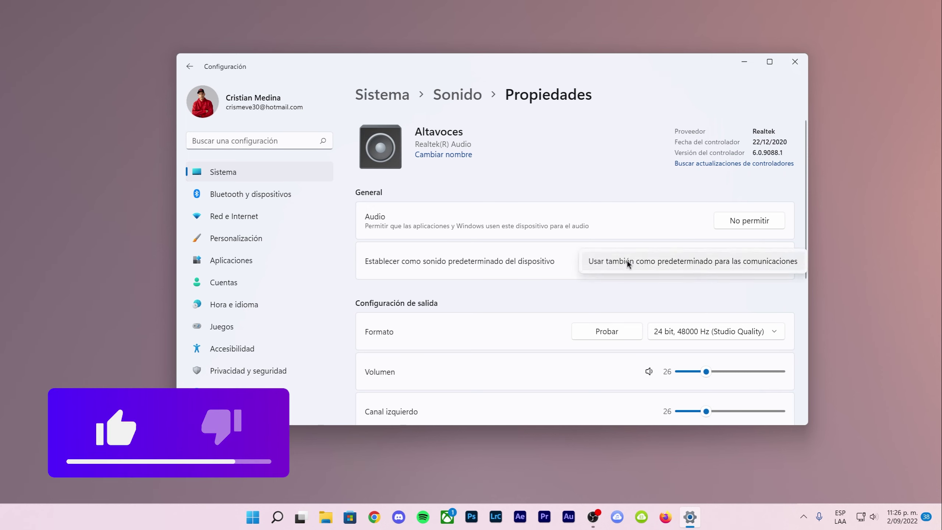
click(627, 260)
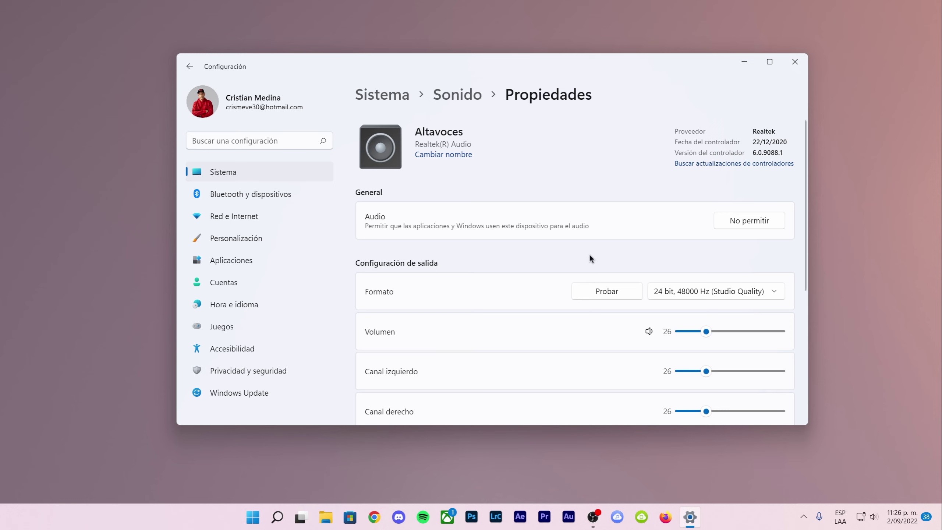
- Set the Altavoces output format to 16 bit, 44100 Hz (CD Quality)
click(672, 286)
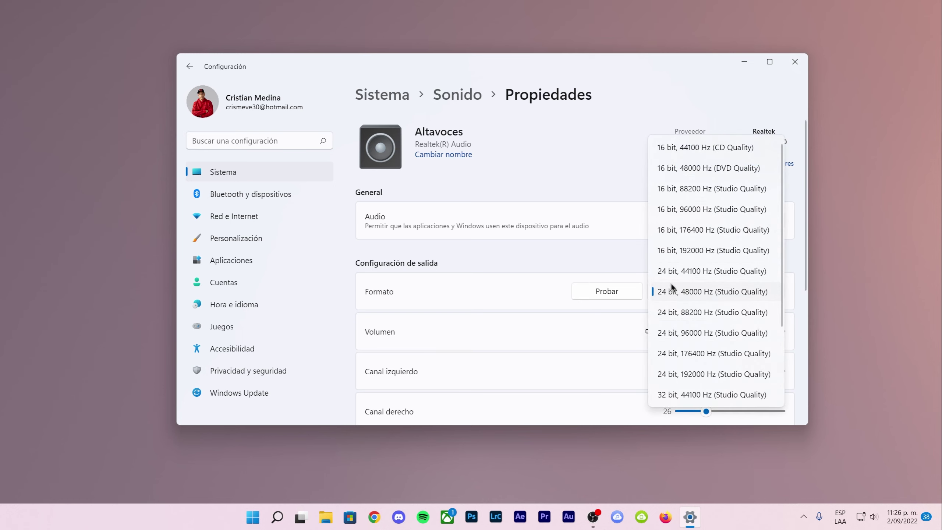
click(563, 254)
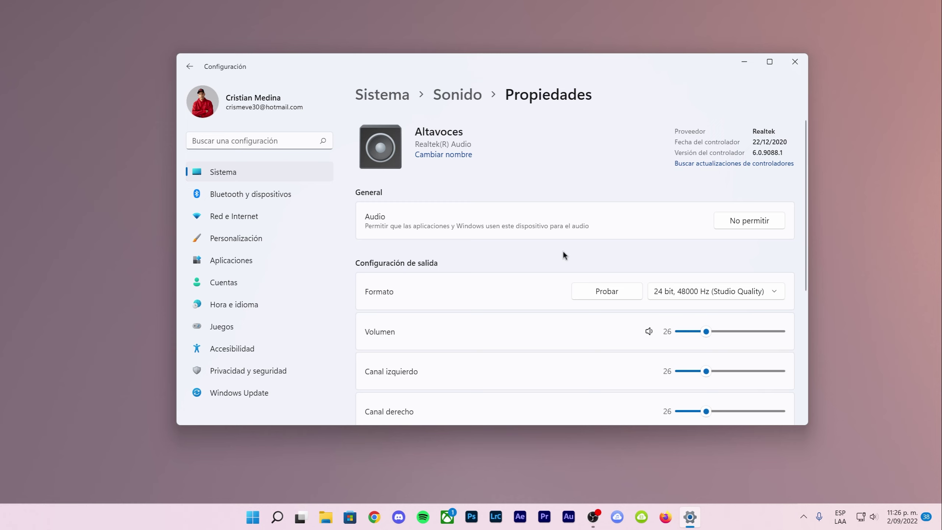
click(675, 287)
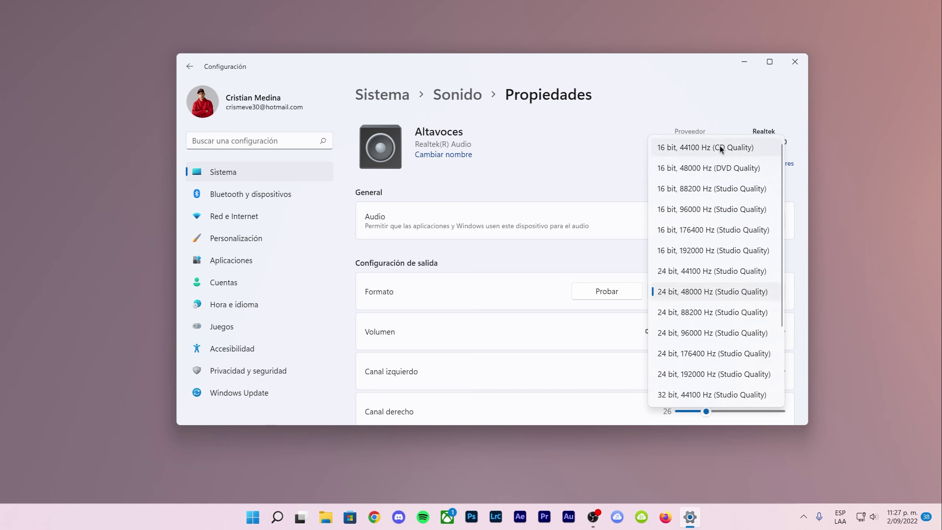
click(695, 148)
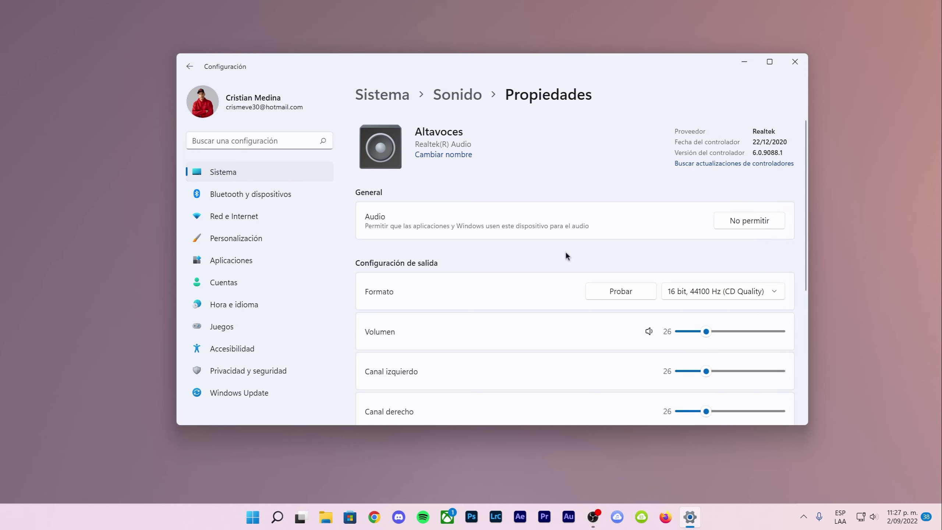
- Review the remaining Altavoces properties, check for driver updates through Windows Update, and close the settings
scroll(541, 251, down, 5)
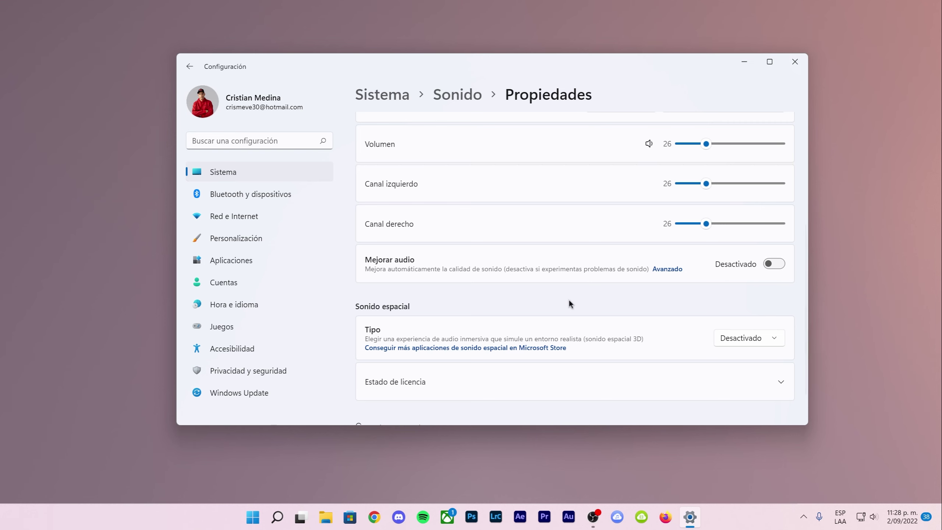
scroll(568, 300, up, 5)
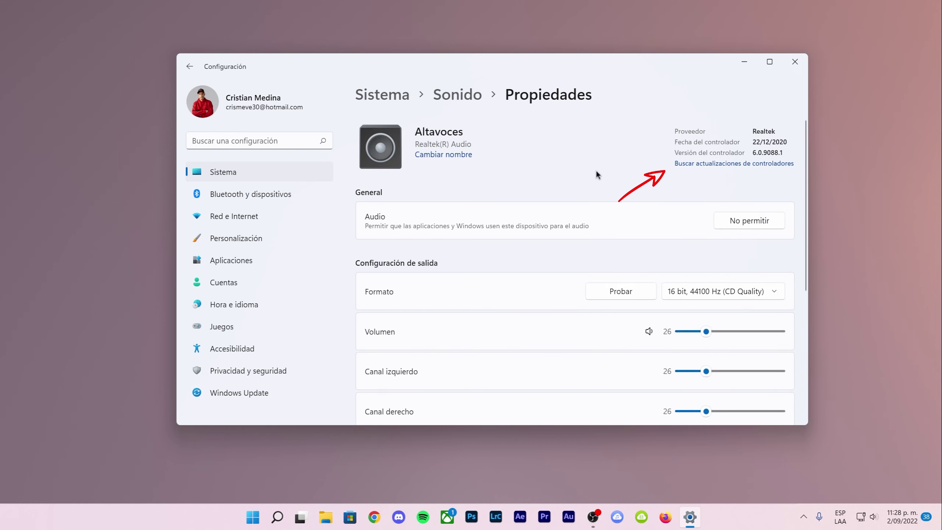
click(706, 164)
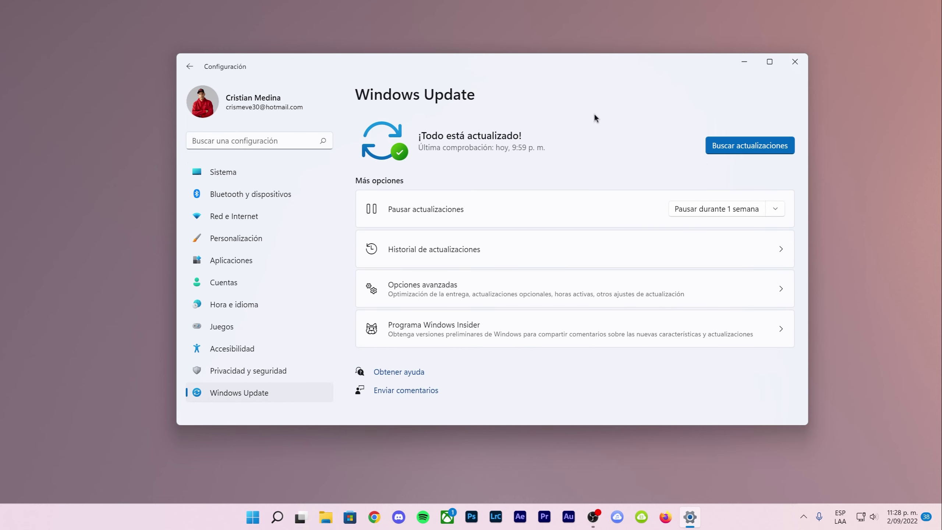
click(763, 146)
click(795, 61)
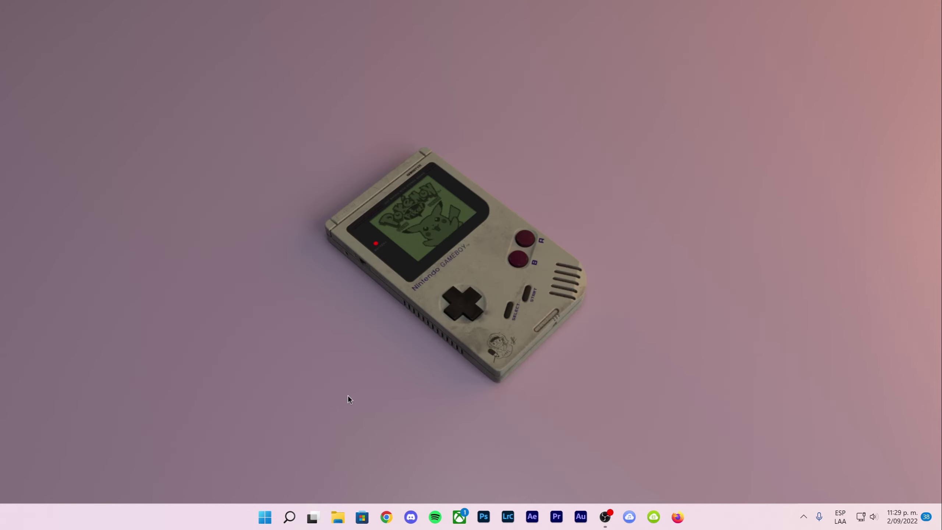
- Open the Device Manager and expand the Entradas y salidas de audio category
right_click(264, 520)
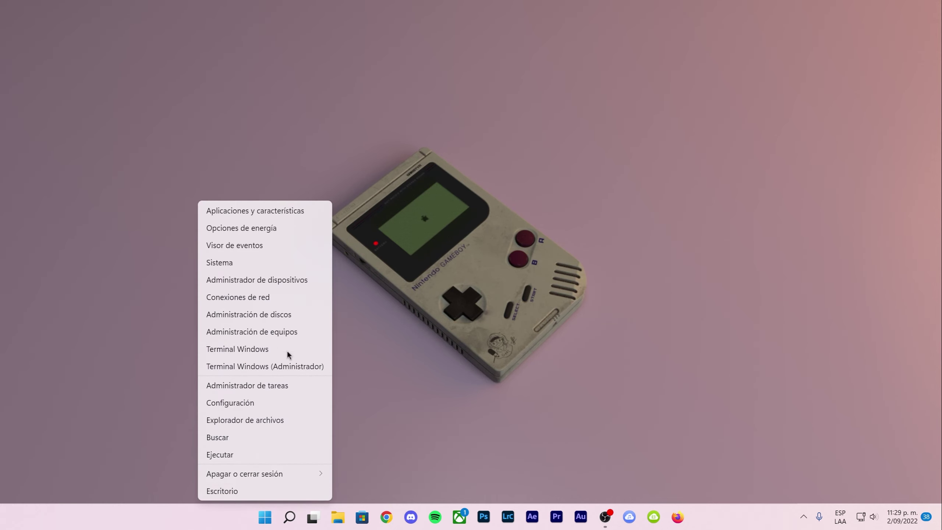
click(315, 283)
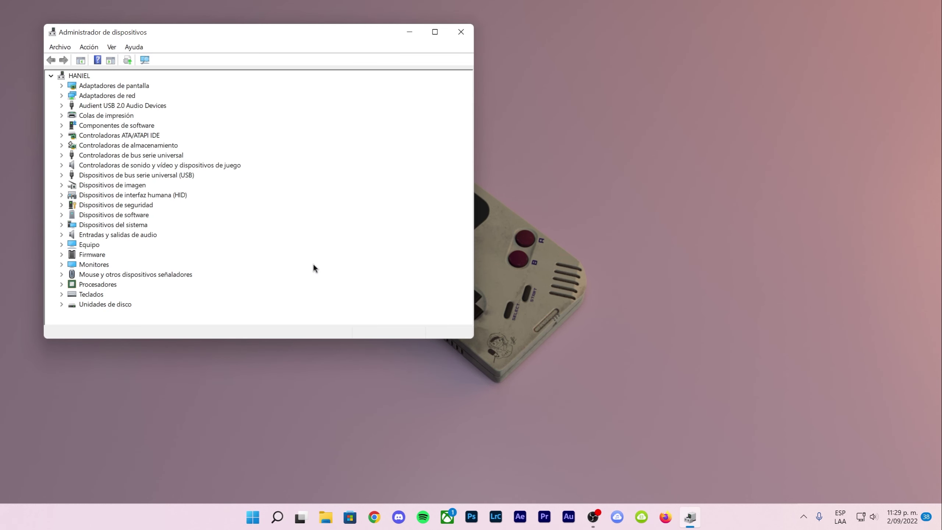
drag(202, 32, 412, 87)
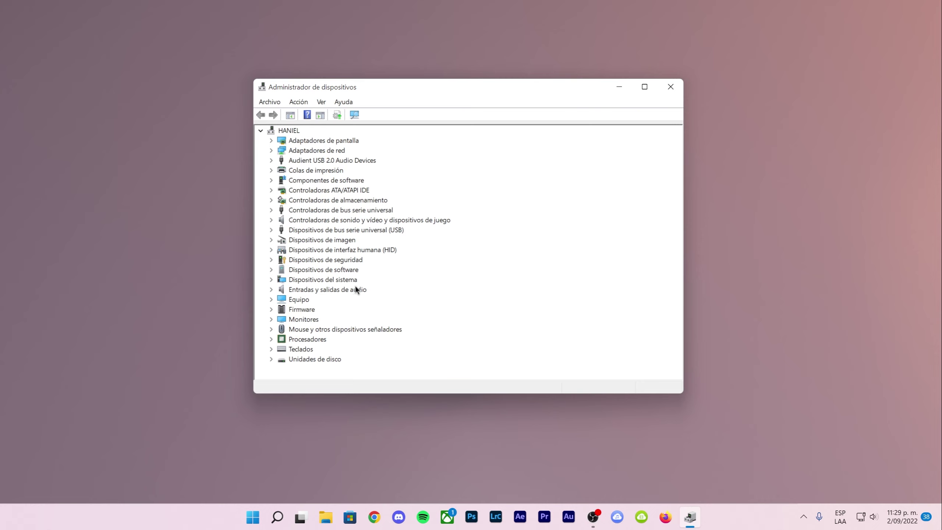
click(272, 290)
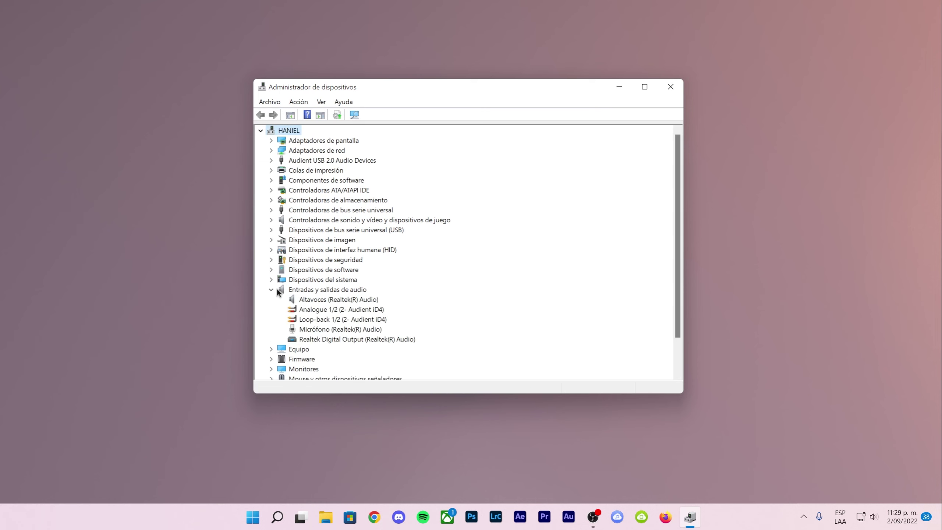
- Uninstall the Altavoces (Realtek(R) Audio) device and scan for hardware changes to reinstall it
click(313, 289)
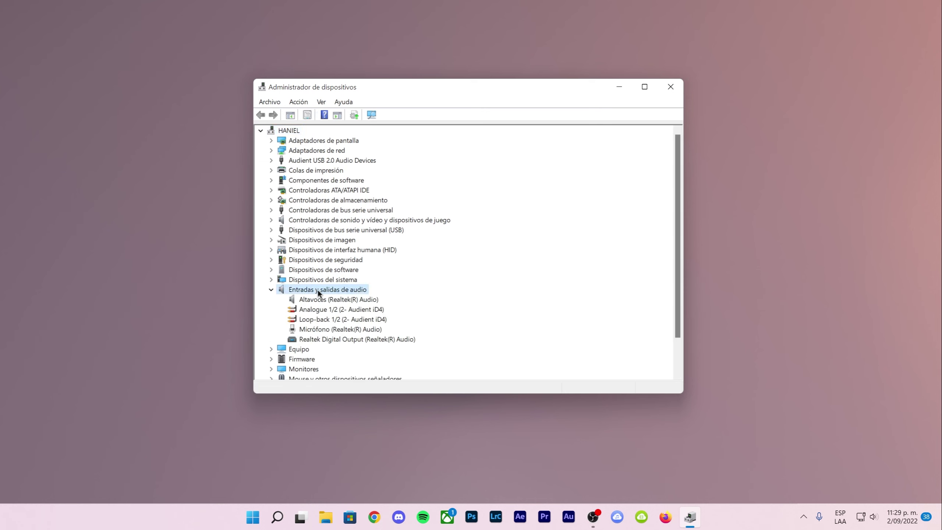
click(332, 299)
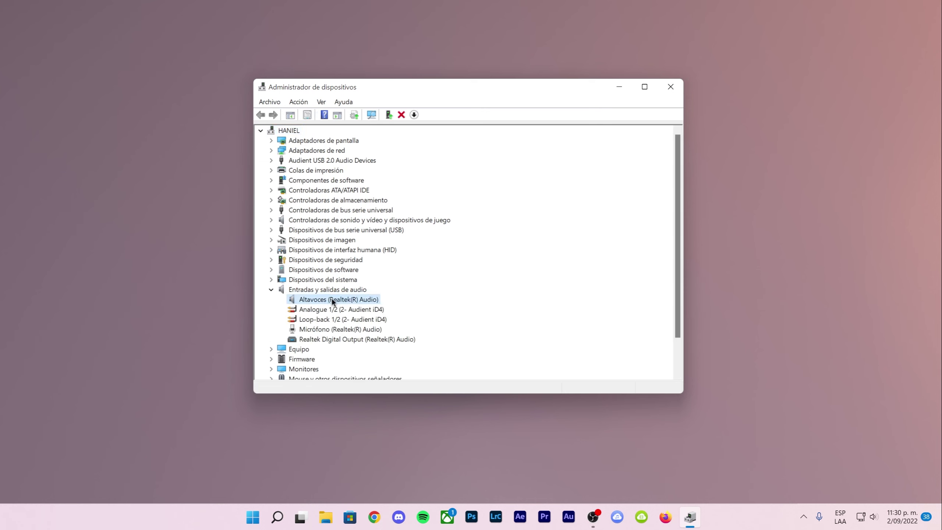
right_click(328, 301)
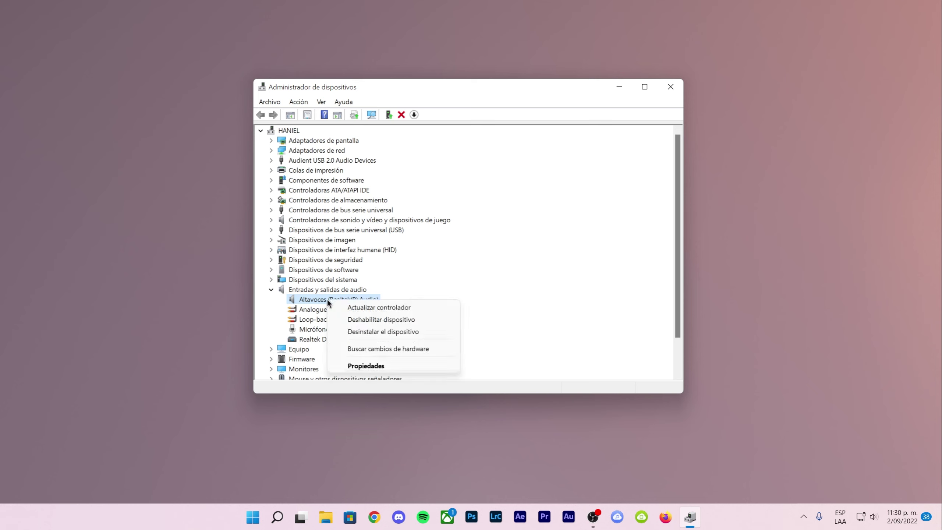
click(431, 330)
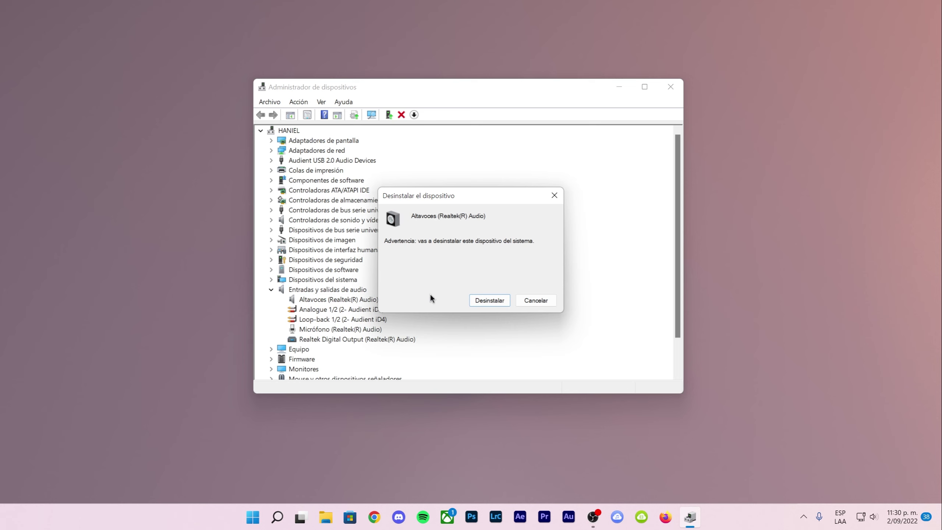
click(487, 301)
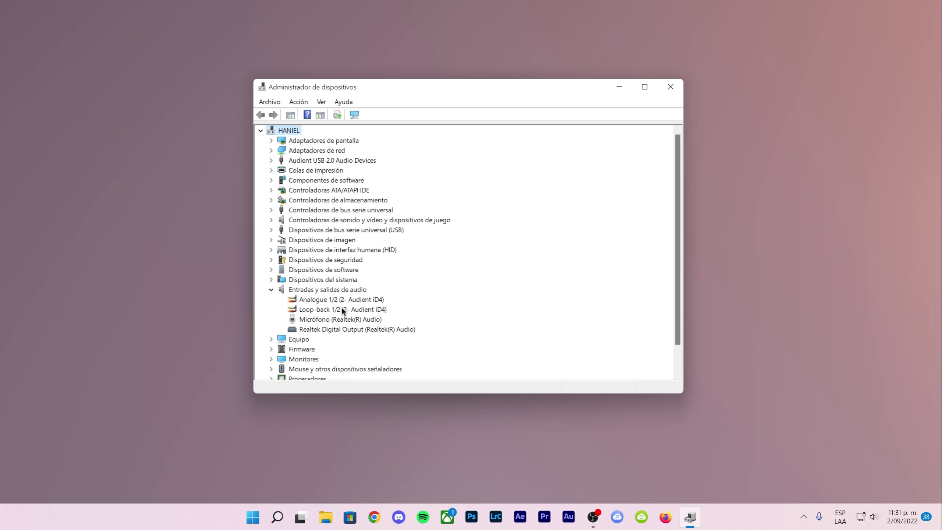
click(354, 115)
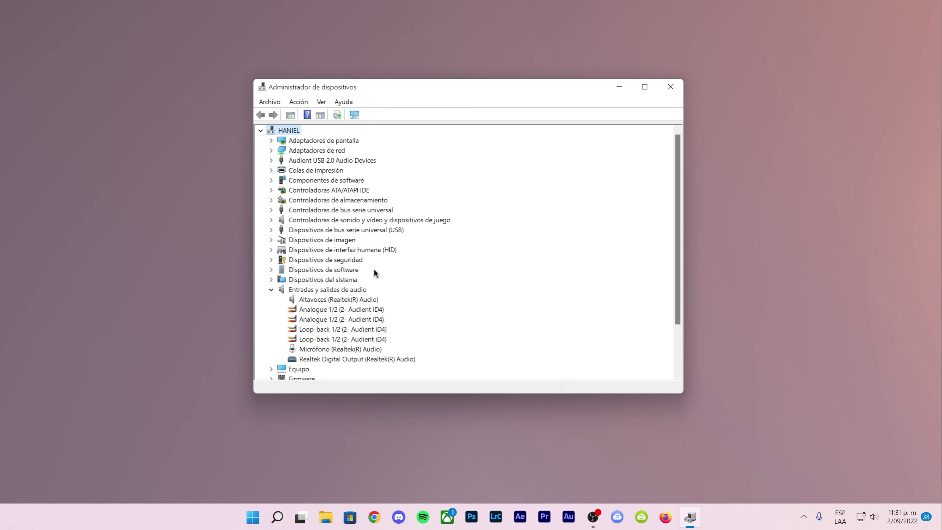
- Update the Altavoces (Realtek(R) Audio) driver from its properties, manually choosing Dispositivo de software genérico among the drivers available on the computer
click(312, 299)
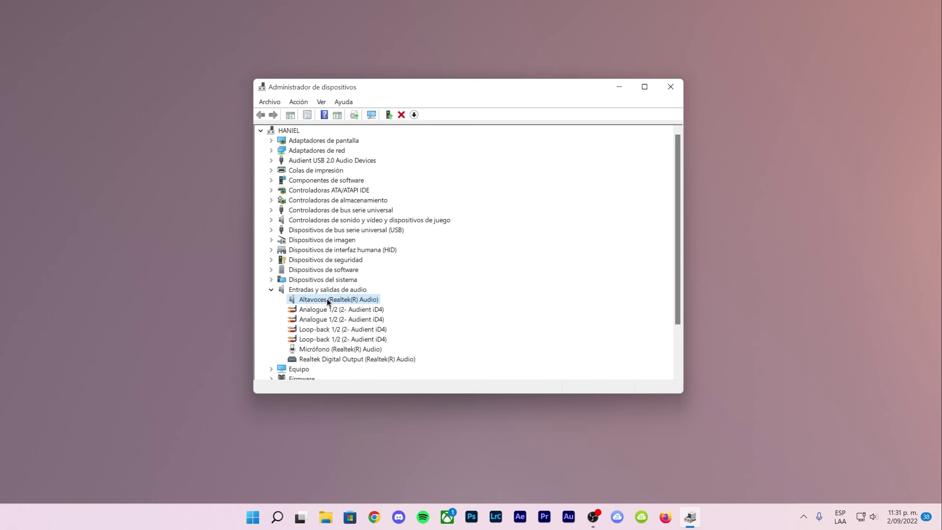
right_click(328, 301)
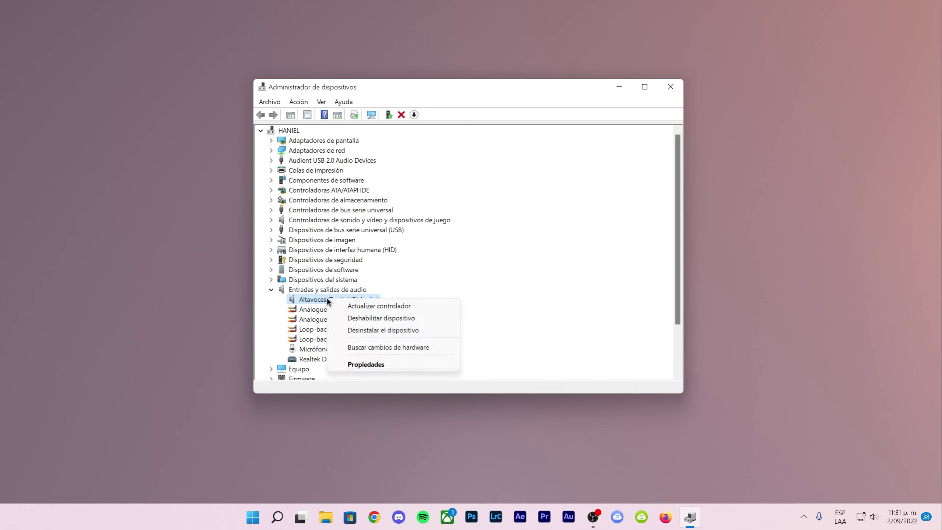
click(378, 364)
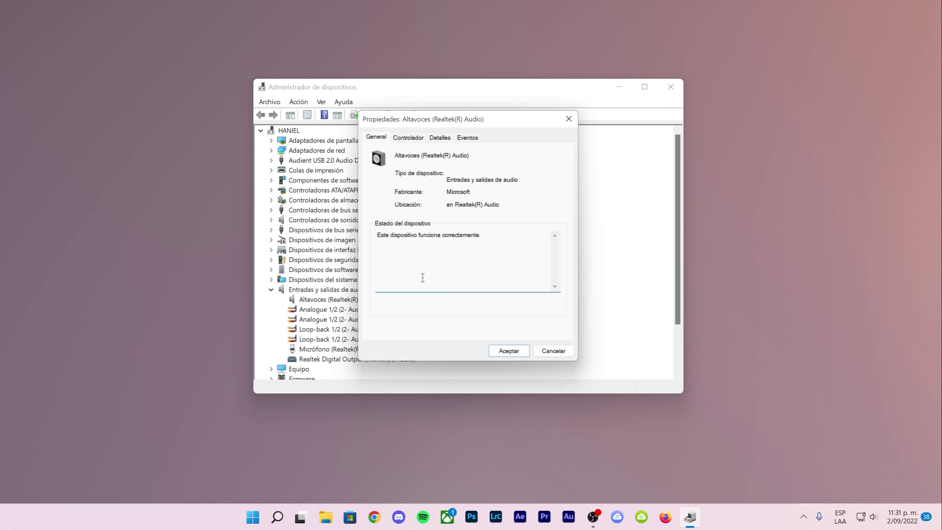
click(409, 138)
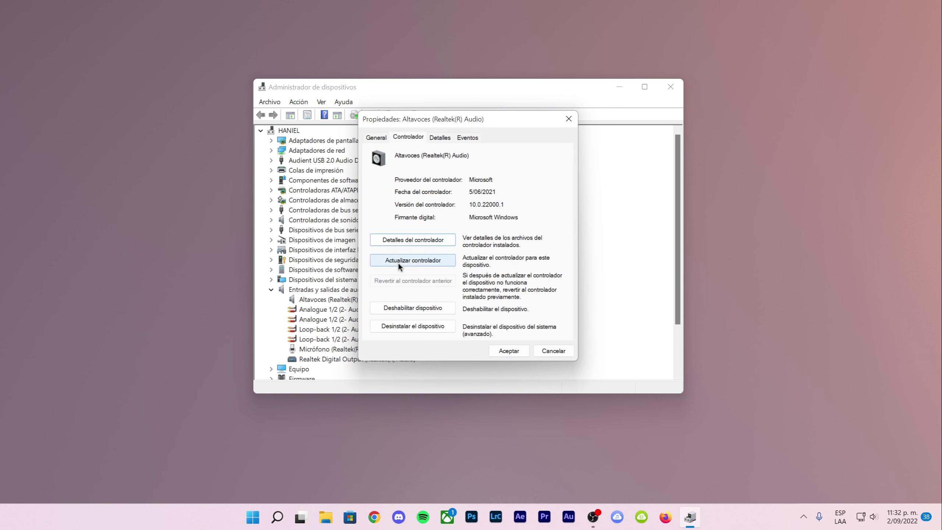
click(448, 260)
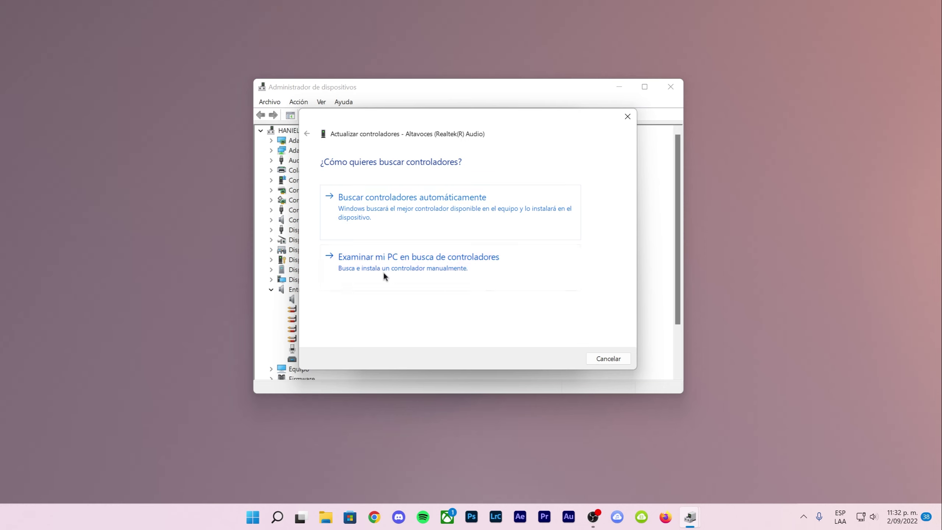
click(490, 271)
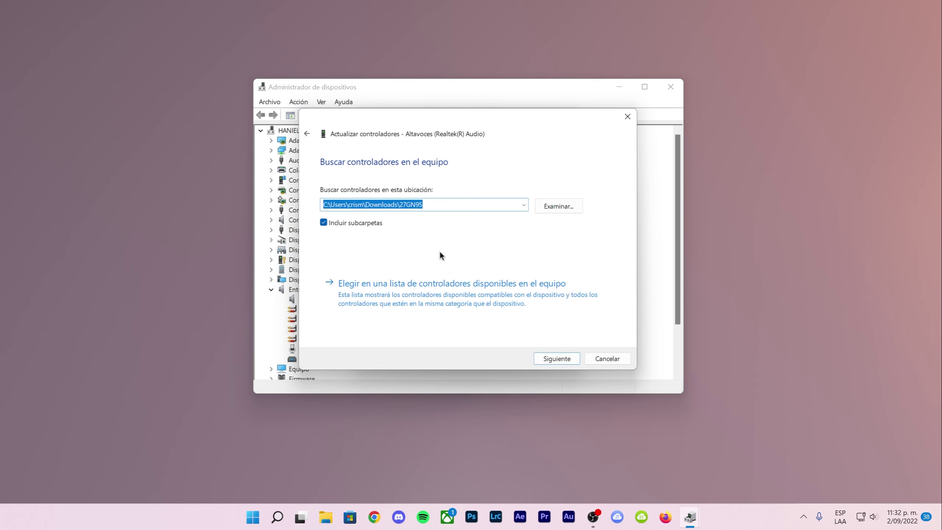
click(383, 296)
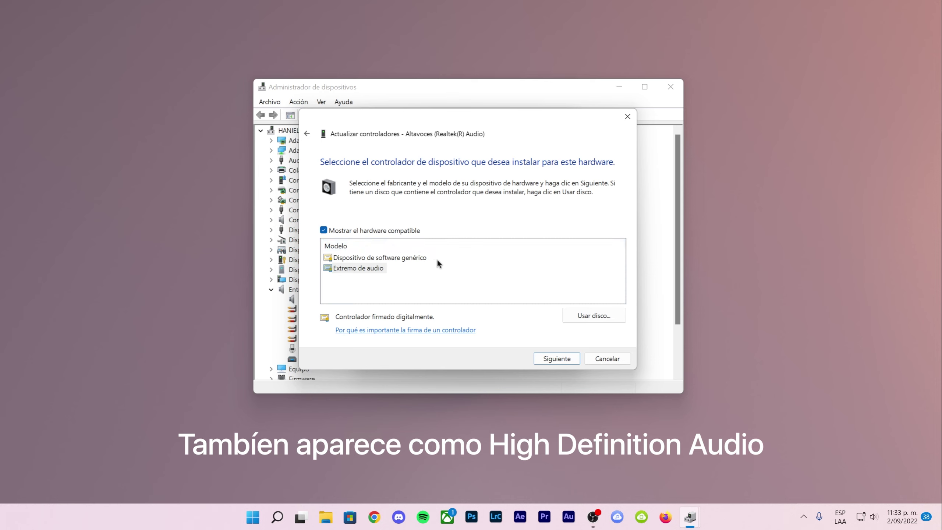
click(412, 258)
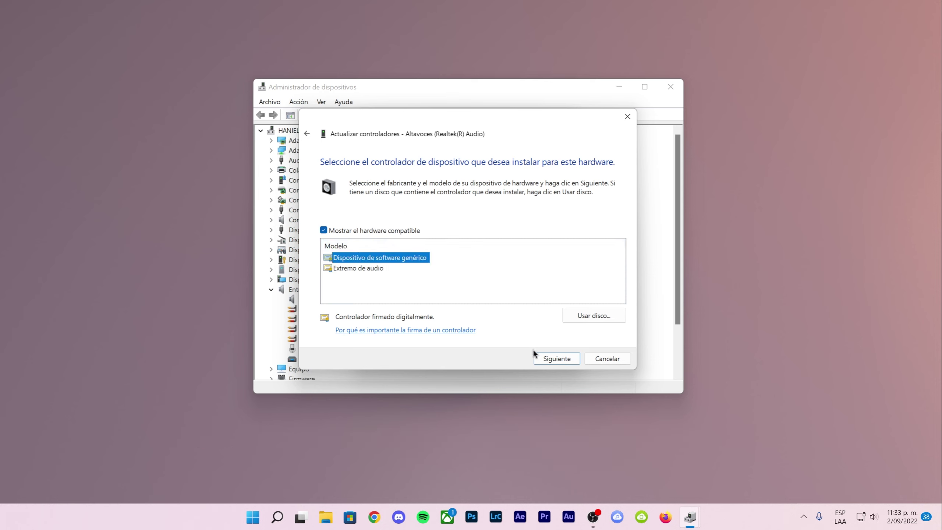
click(553, 357)
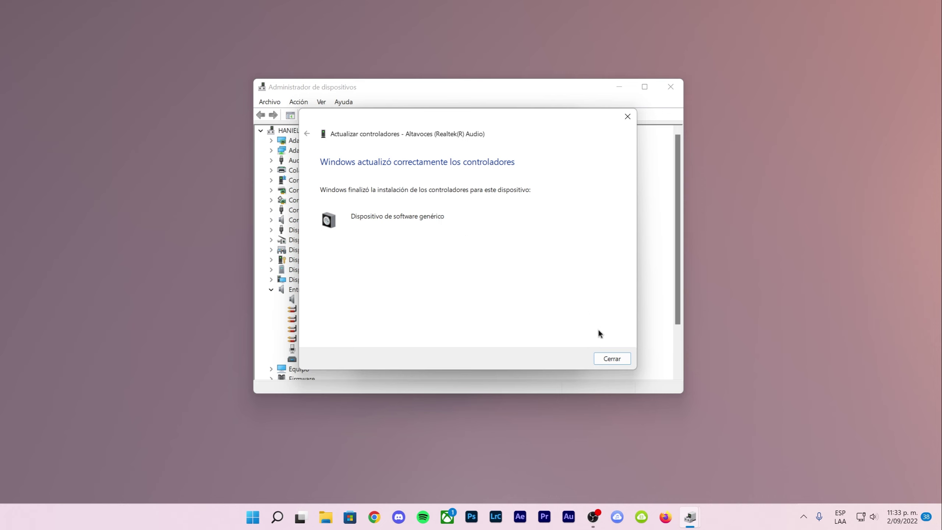
click(611, 358)
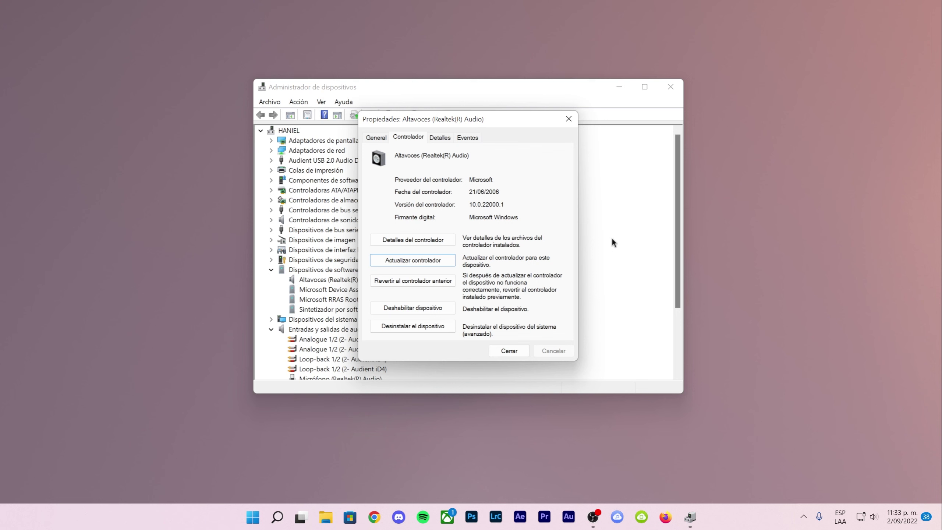
click(509, 350)
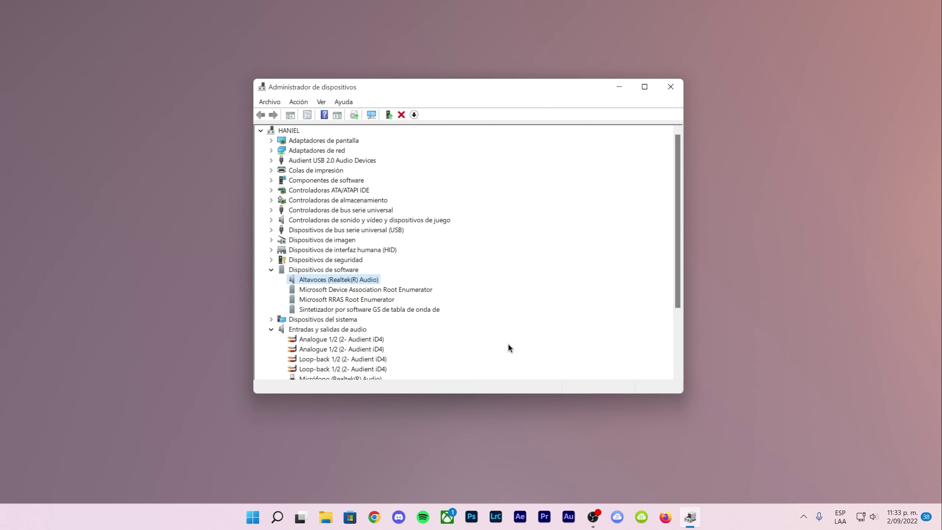